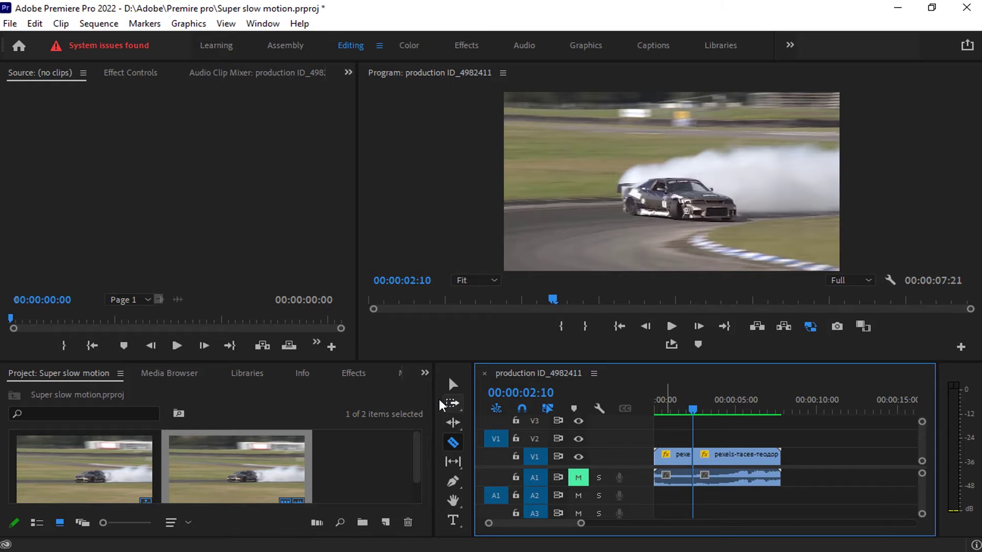
# Slow the second clip segment to 20% speed with Optical Flow time interpolation, and render the sequence.
pyautogui.click(453, 384)
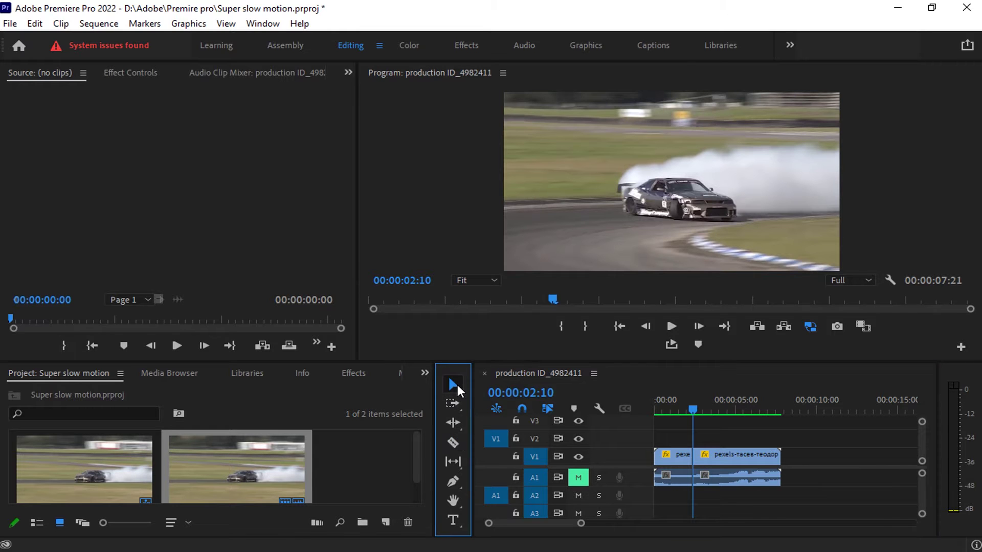
pyautogui.rightClick(729, 453)
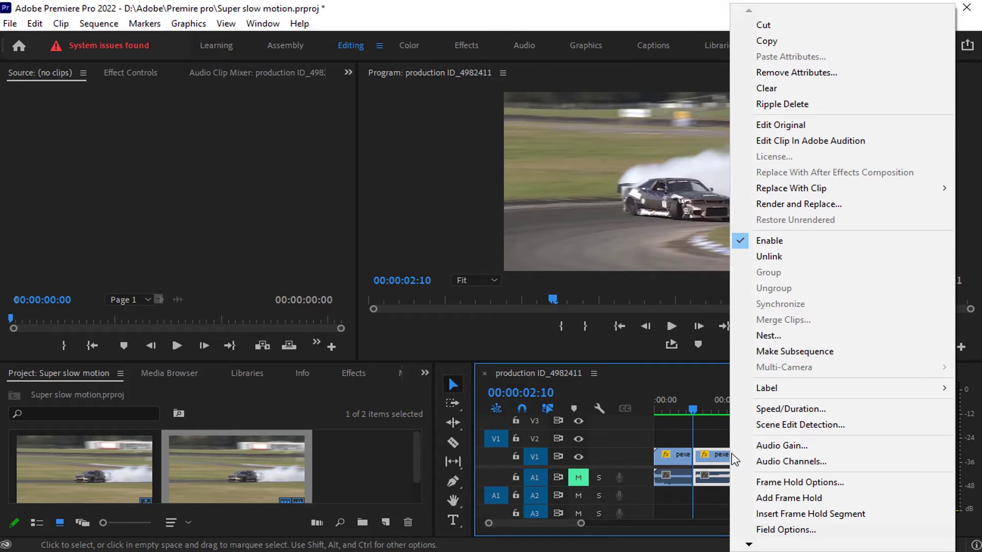
pyautogui.click(784, 408)
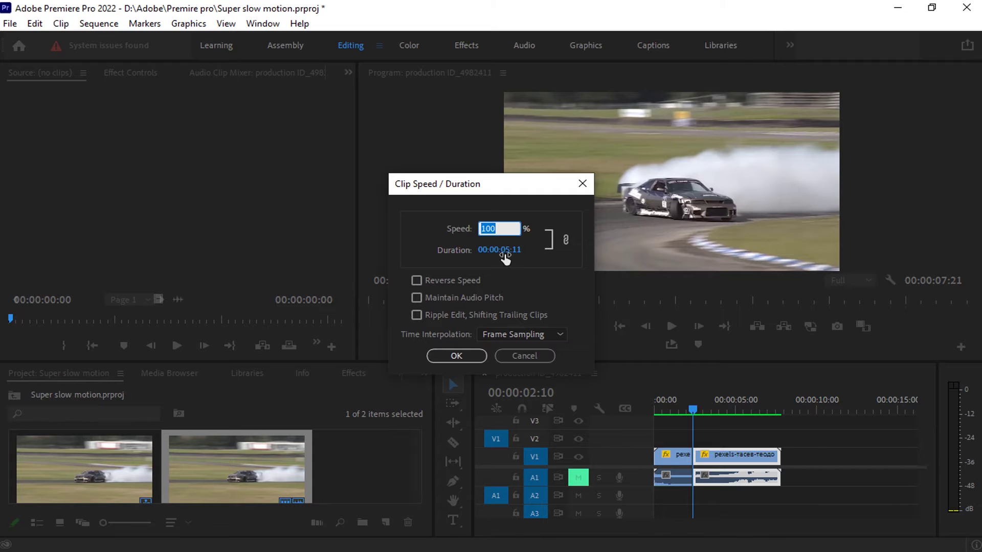
pyautogui.write('20')
pyautogui.click(541, 334)
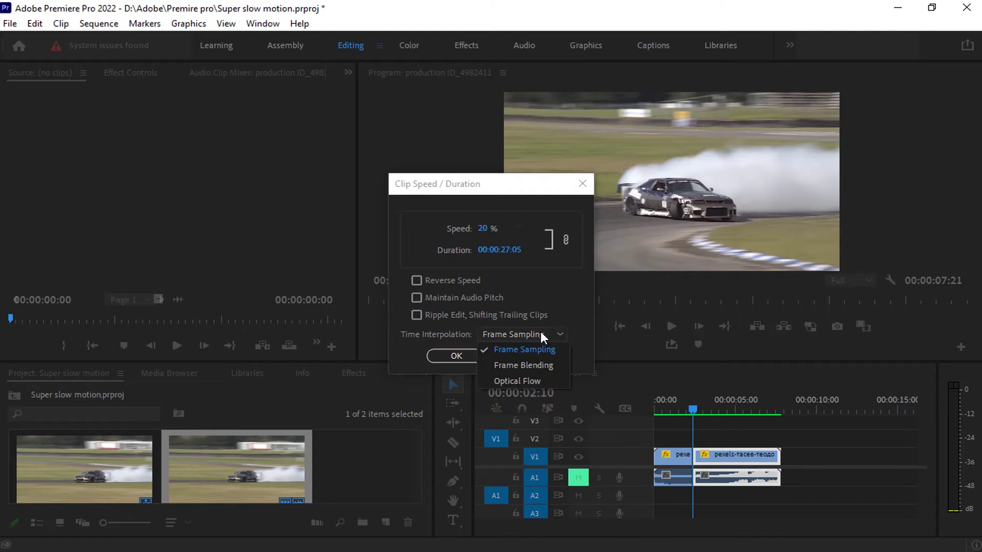
pyautogui.click(532, 381)
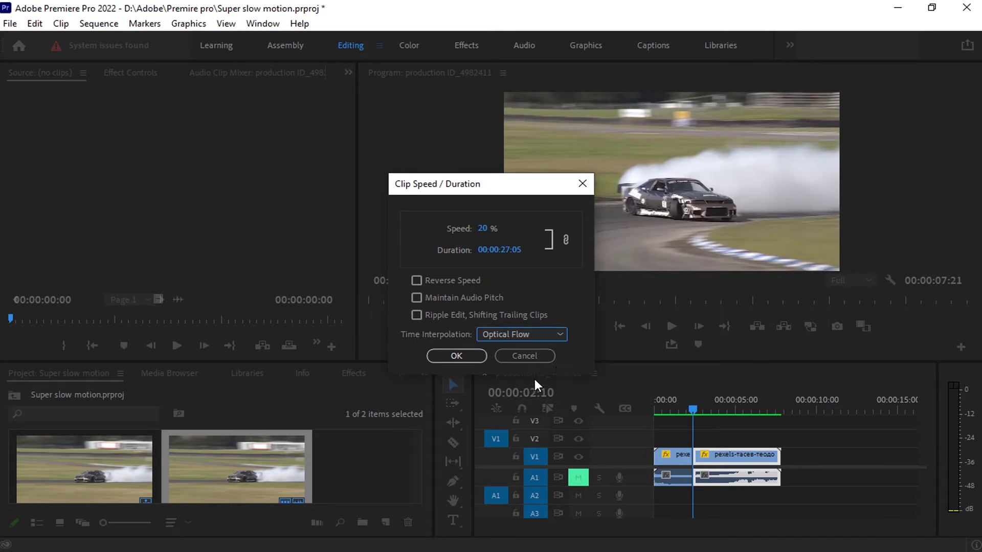
pyautogui.click(446, 359)
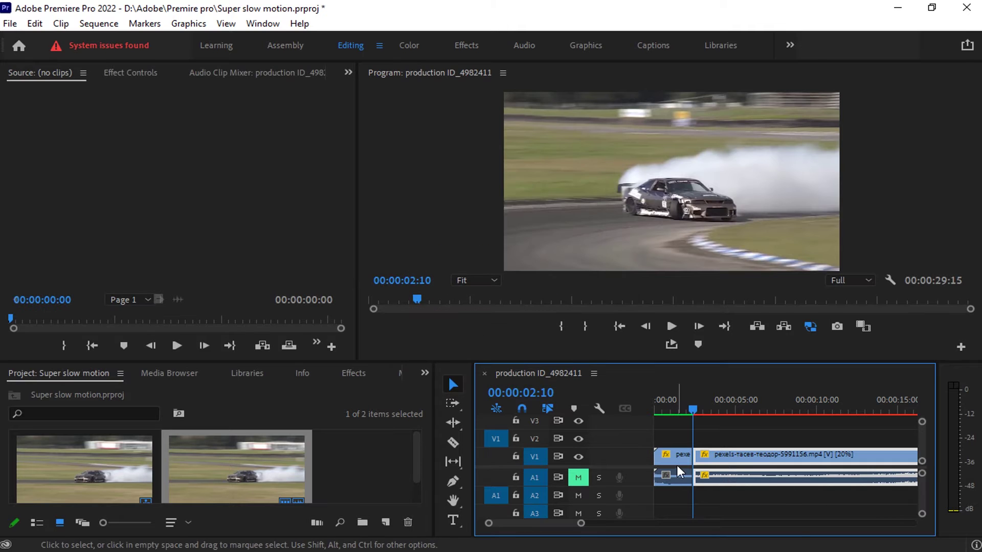
pyautogui.press('Return')
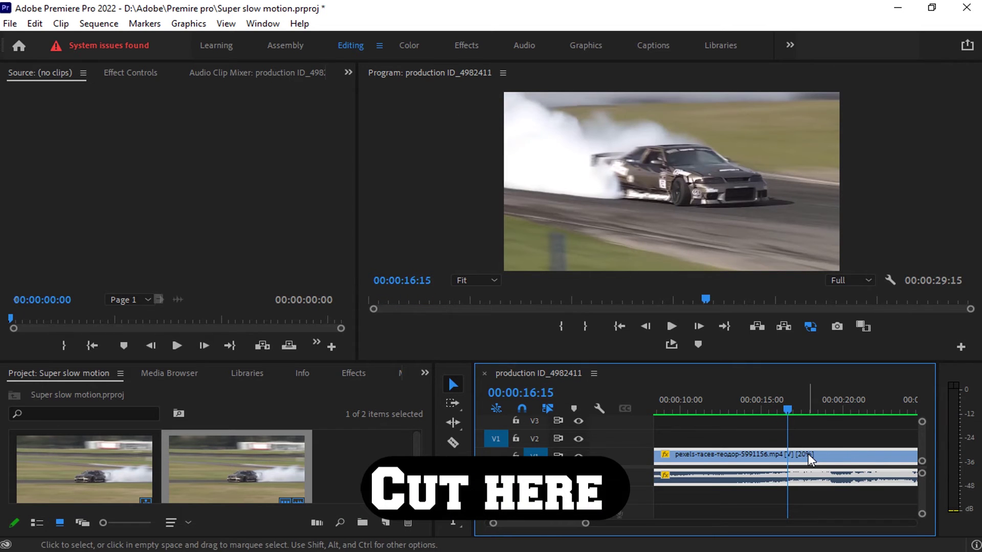
# Split the slowed clip at 00:00:16:15 and set the speed of the part after the cut to 200%.
pyautogui.hotkey('ctrl', 'k')
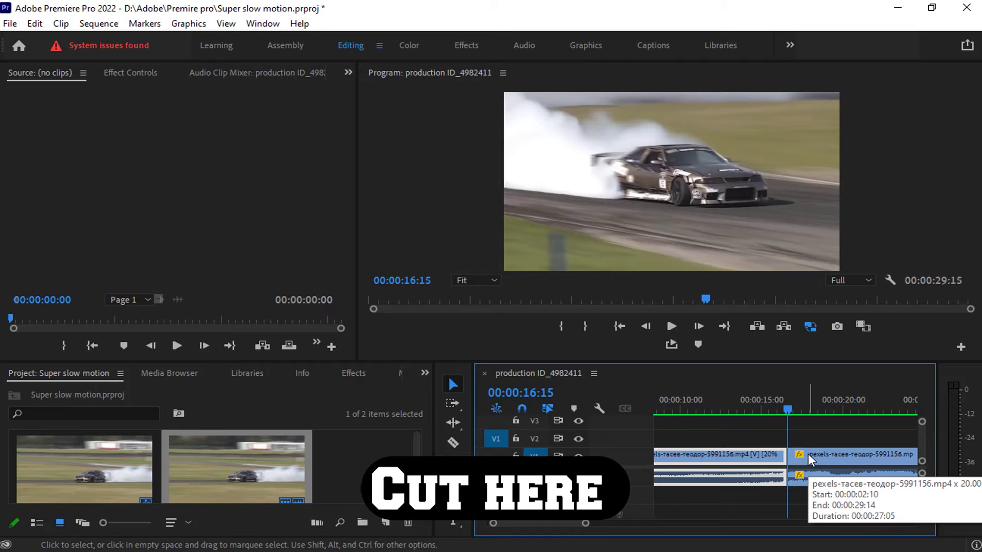
pyautogui.rightClick(808, 453)
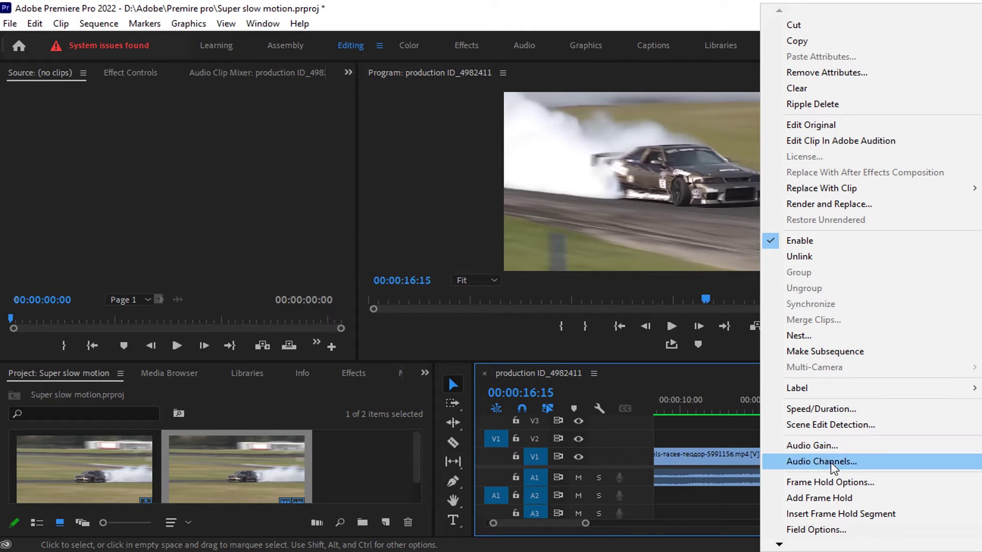
pyautogui.click(835, 410)
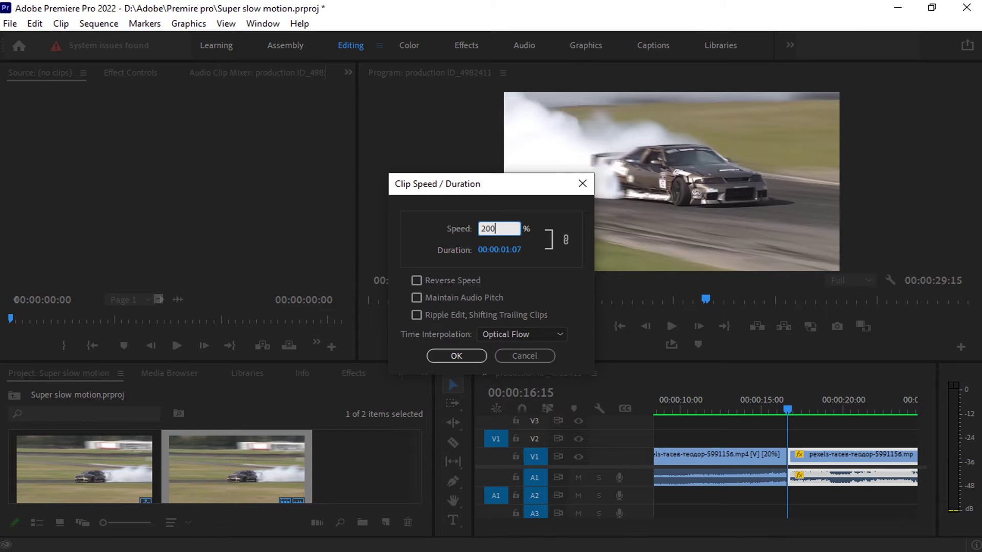
pyautogui.press('Return')
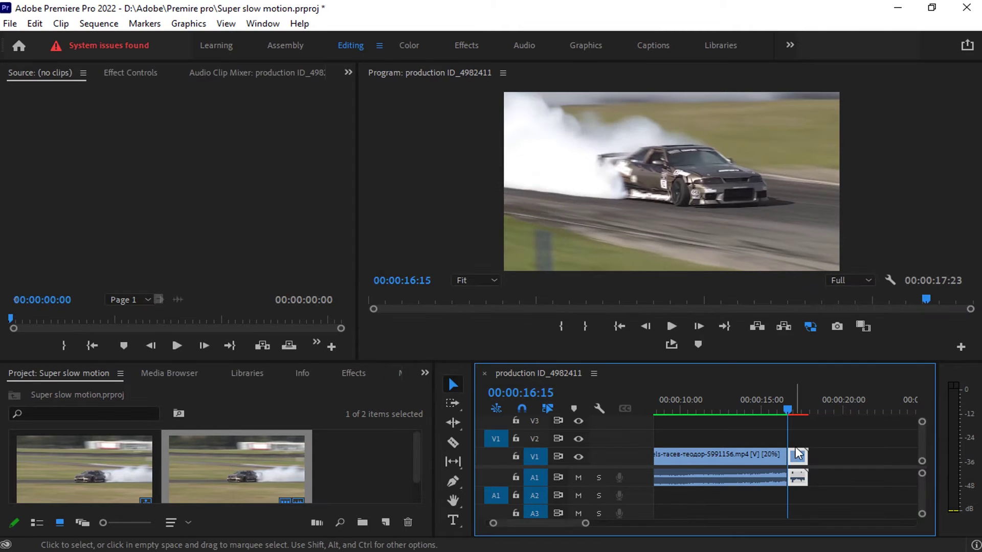
# Render the sequence and play it back from the start.
pyautogui.press('Return')
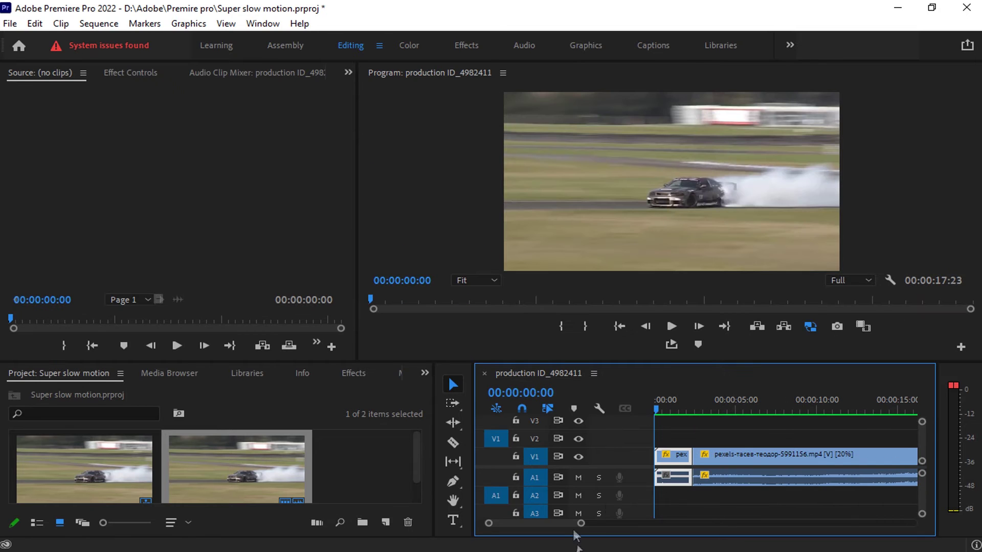
pyautogui.moveTo(580, 524); pyautogui.dragTo(624, 523)
pyautogui.press('space')
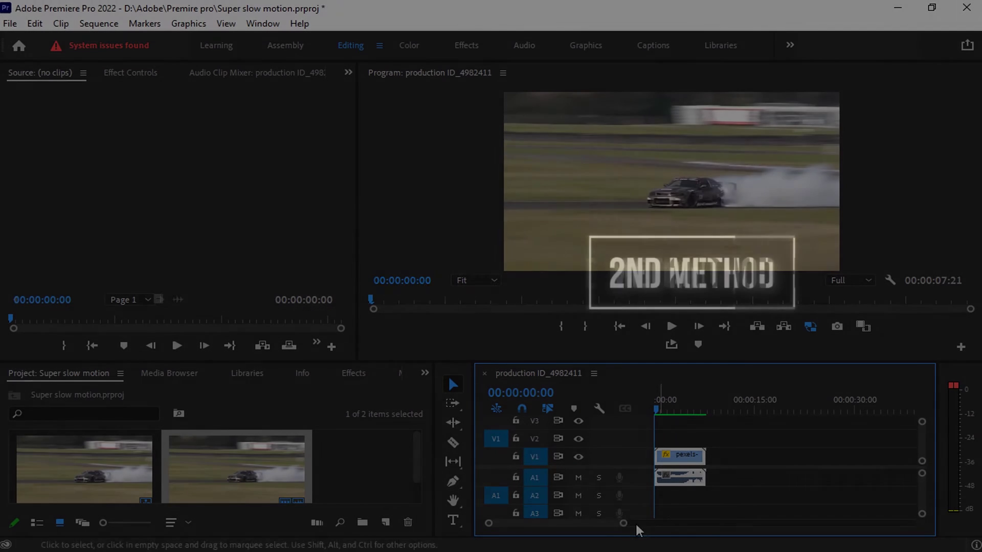
# Enlarge the V1 track and show the Time Remapping speed keyframes of the uncut clip.
pyautogui.moveTo(615, 528); pyautogui.dragTo(597, 527)
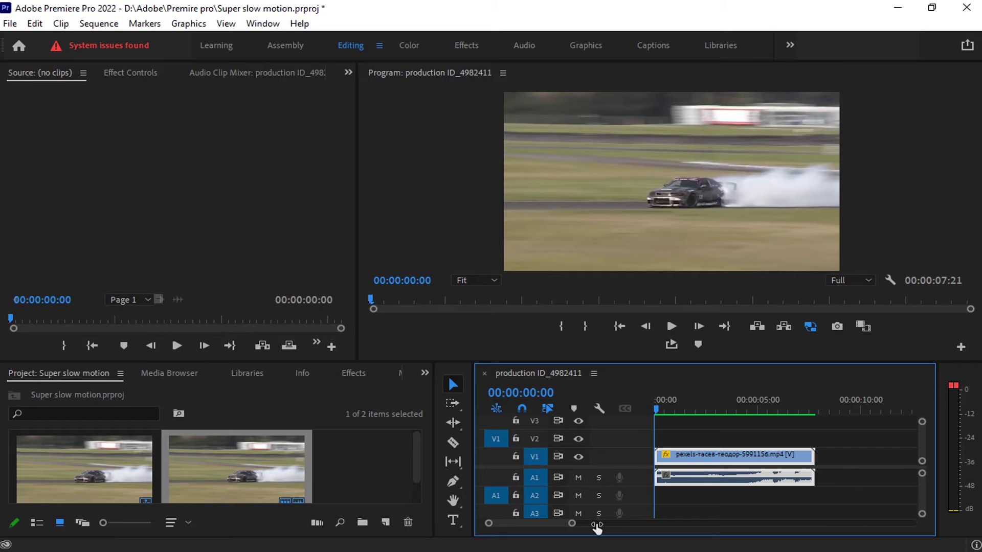
pyautogui.moveTo(596, 527); pyautogui.dragTo(594, 527)
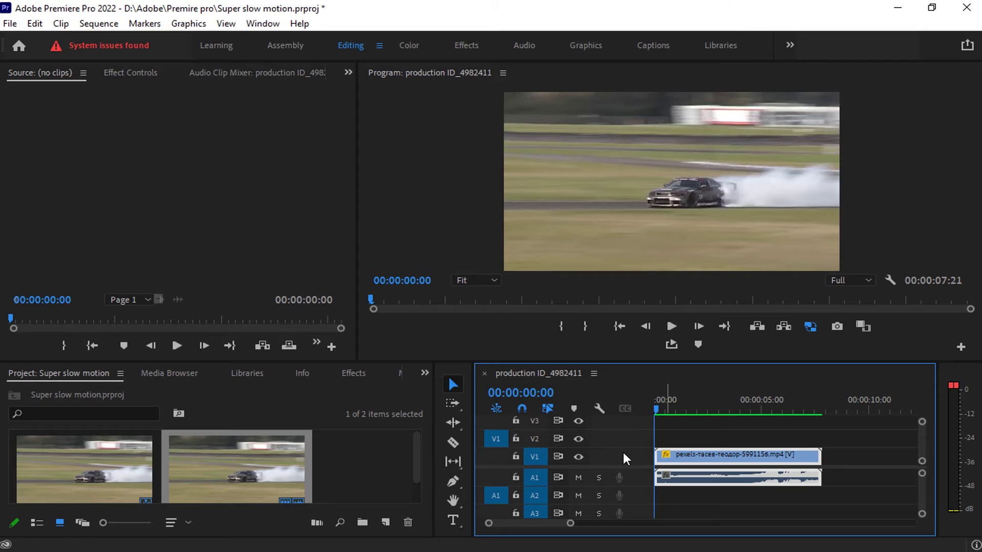
pyautogui.doubleClick(672, 199)
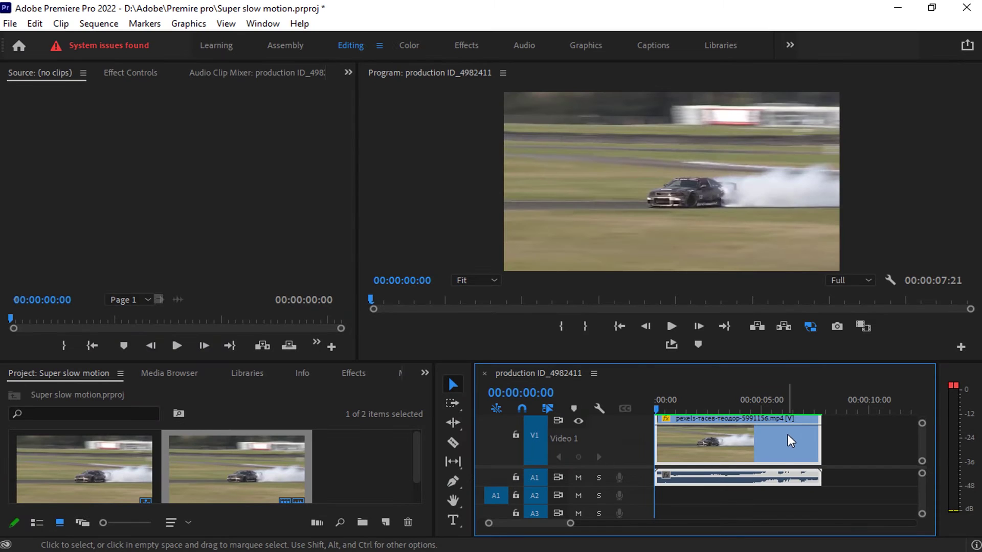
pyautogui.rightClick(638, 248)
pyautogui.moveTo(778, 544)
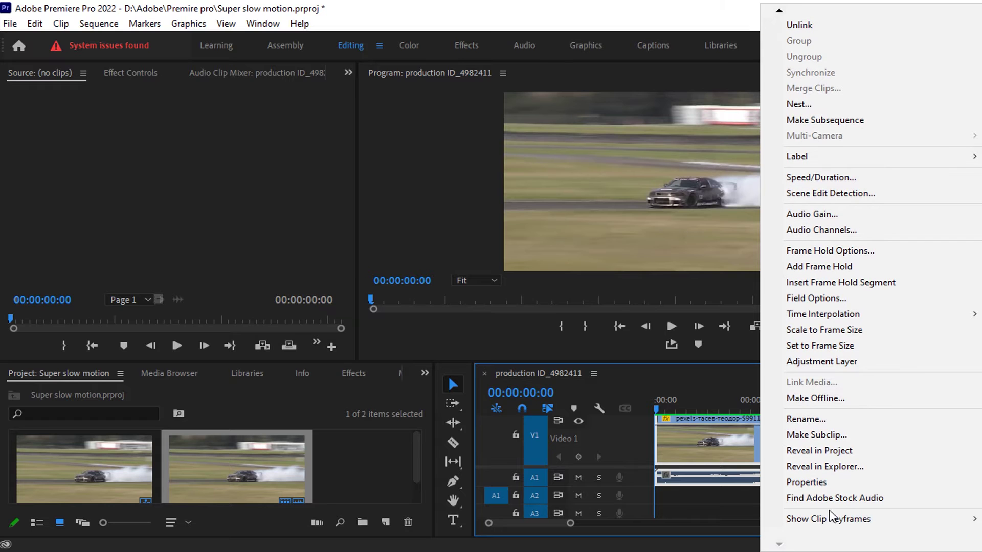
pyautogui.moveTo(855, 520)
pyautogui.moveTo(704, 519)
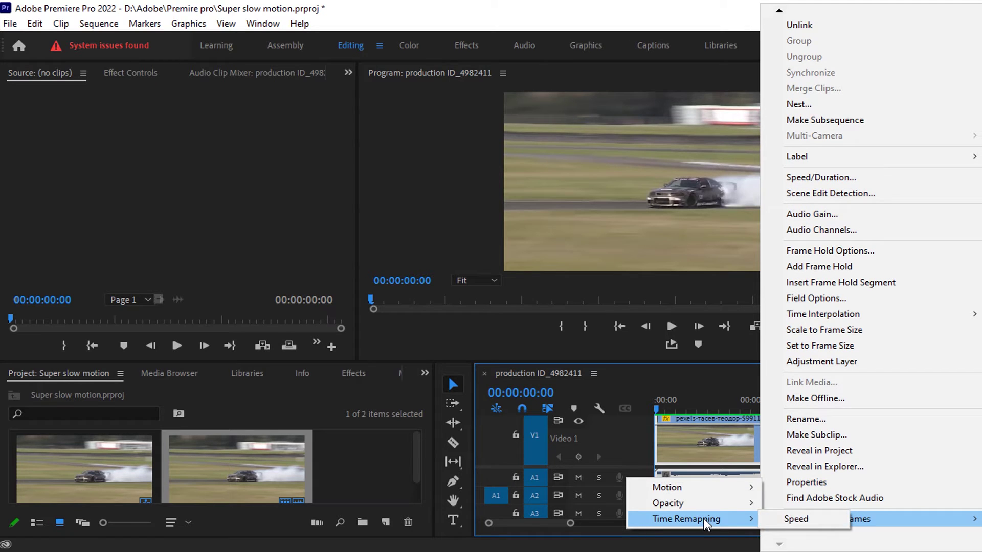
pyautogui.click(827, 517)
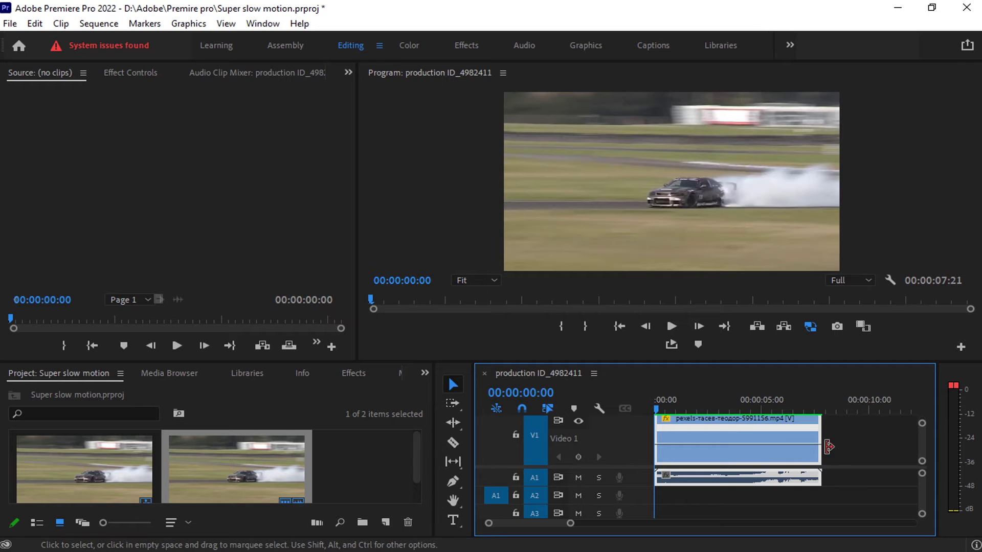
# Add a speed keyframe at 00:00:02:17 and lower the clip's playback speed after it.
pyautogui.moveTo(572, 524)
pyautogui.mouseDown()
pyautogui.moveTo(532, 528)
pyautogui.moveTo(581, 528)
pyautogui.mouseUp()
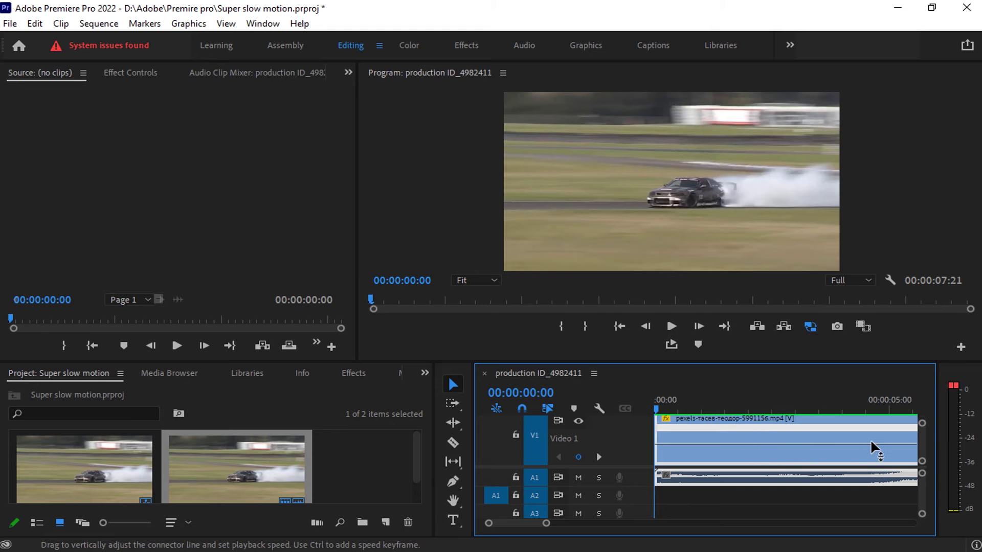
pyautogui.moveTo(666, 409); pyautogui.dragTo(781, 409)
pyautogui.keyDown('ctrl'); pyautogui.click(781, 447); pyautogui.keyUp('ctrl')
pyautogui.scroll(-2, 741, 449)
pyautogui.click(705, 448)
pyautogui.moveTo(705, 446); pyautogui.dragTo(706, 453)
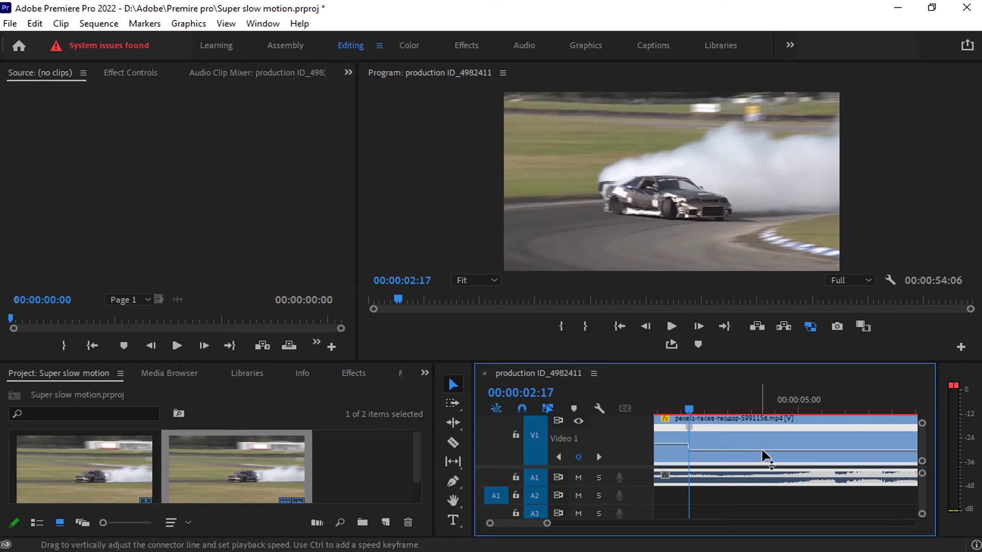
# Add a second speed keyframe near 00:00:25:15 and raise the clip's speed after it to 100%.
pyautogui.scroll(-5, 814, 476)
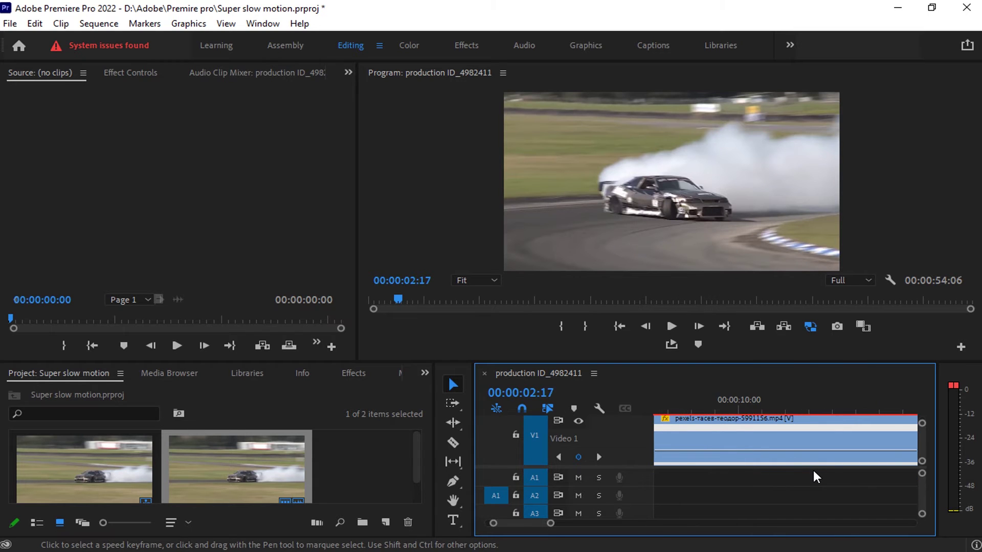
pyautogui.scroll(3, 816, 470)
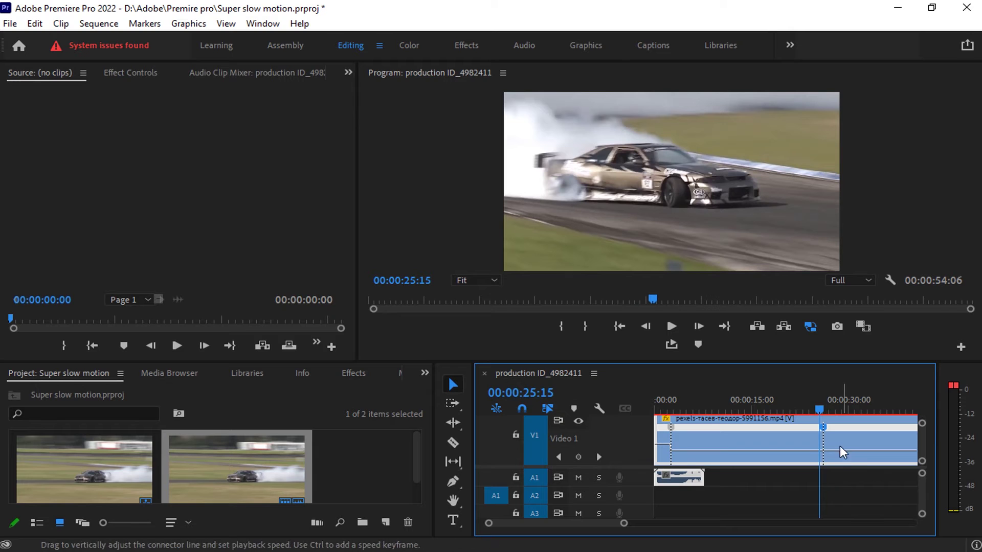
pyautogui.moveTo(824, 428); pyautogui.dragTo(853, 458)
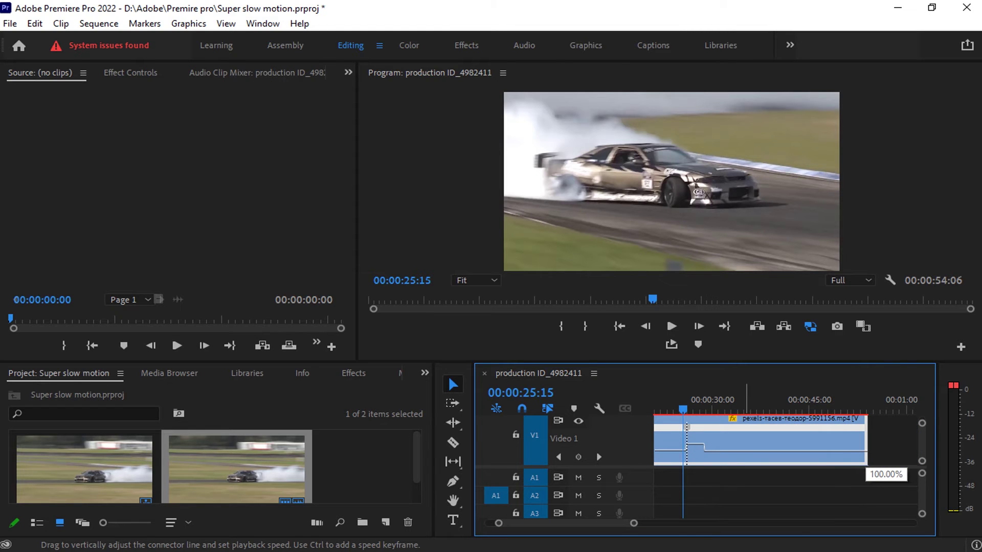
pyautogui.moveTo(853, 452); pyautogui.dragTo(854, 452)
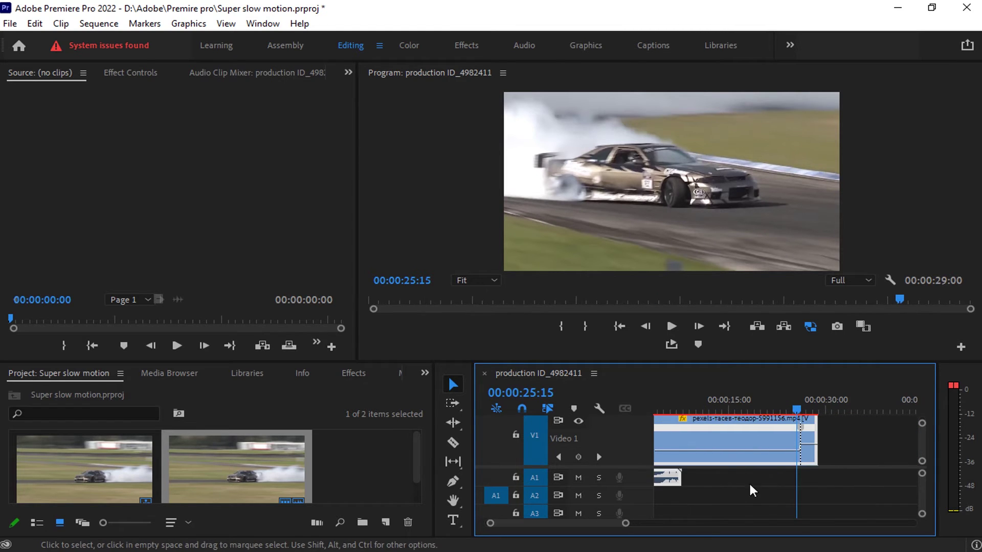
# Split the second speed keyframe into a gradual ramp from slow motion up to normal speed and select it.
pyautogui.moveTo(634, 523); pyautogui.dragTo(591, 520)
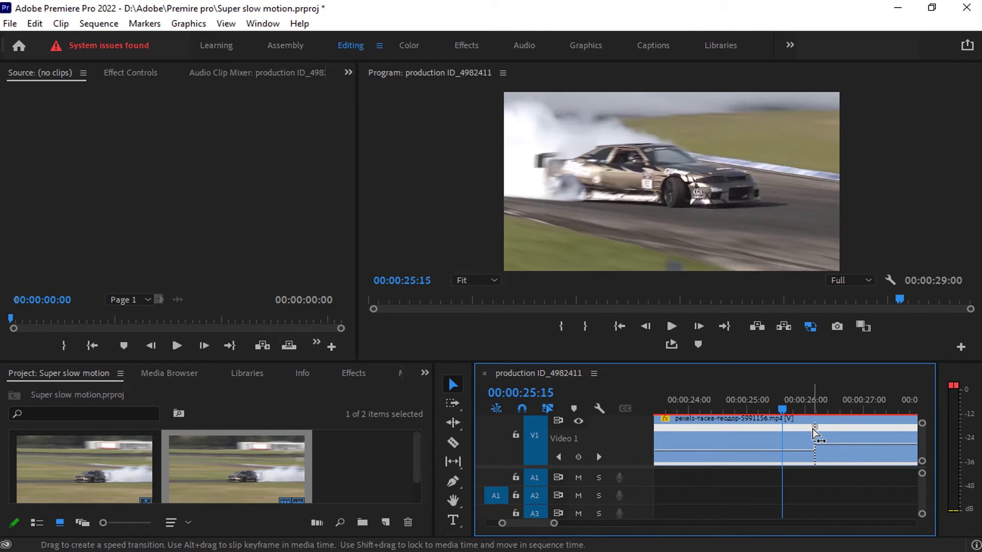
pyautogui.moveTo(815, 434); pyautogui.dragTo(843, 435)
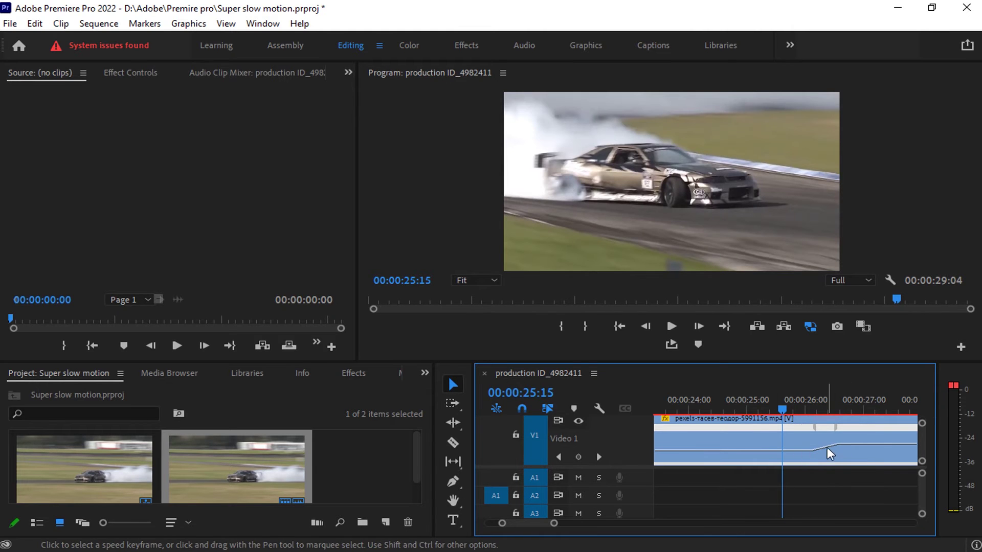
pyautogui.click(838, 434)
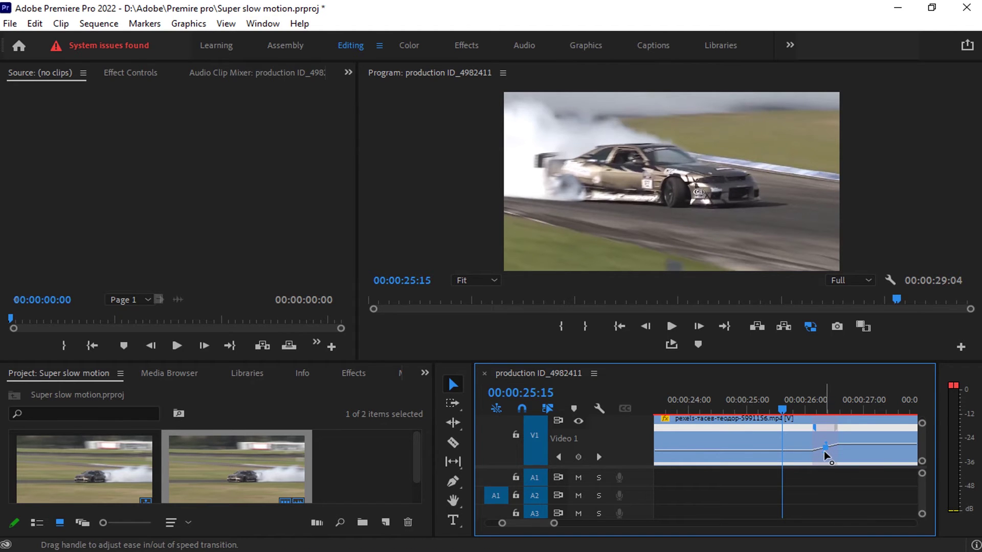
# Split the first speed keyframe into a gradual ramp down to slow motion, and render the sequence for playback.
pyautogui.scroll(8, 818, 445)
pyautogui.scroll(10, 834, 452)
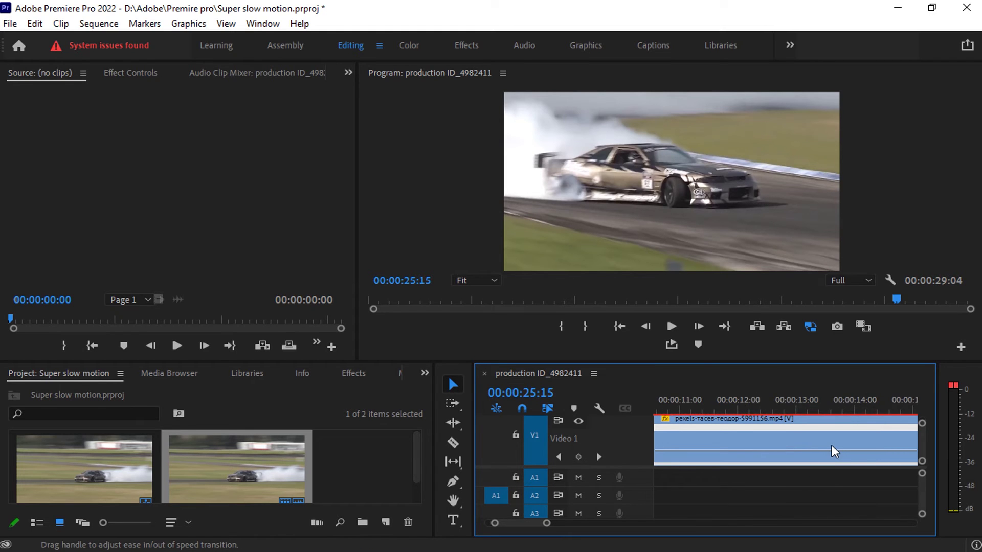
pyautogui.scroll(-1, 818, 442)
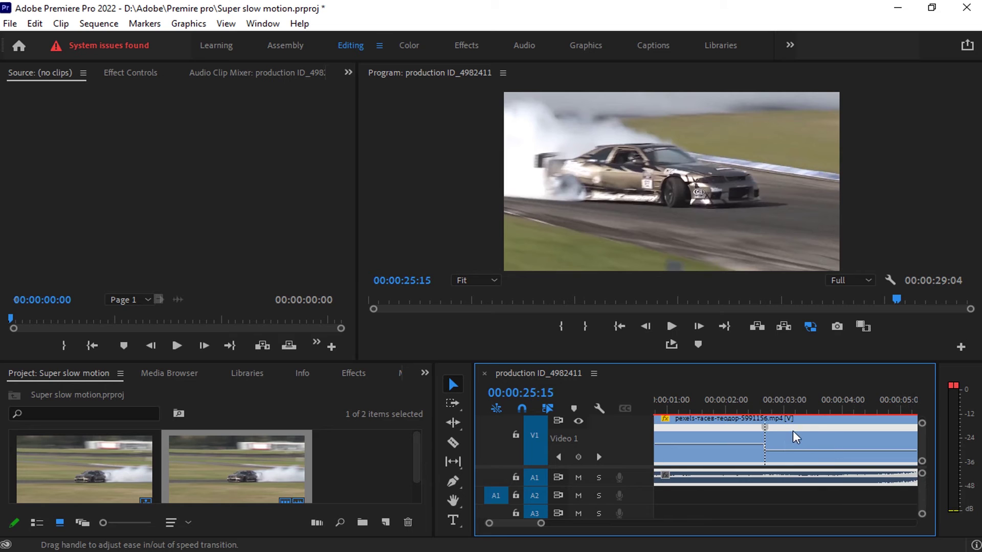
pyautogui.moveTo(765, 434); pyautogui.dragTo(793, 444)
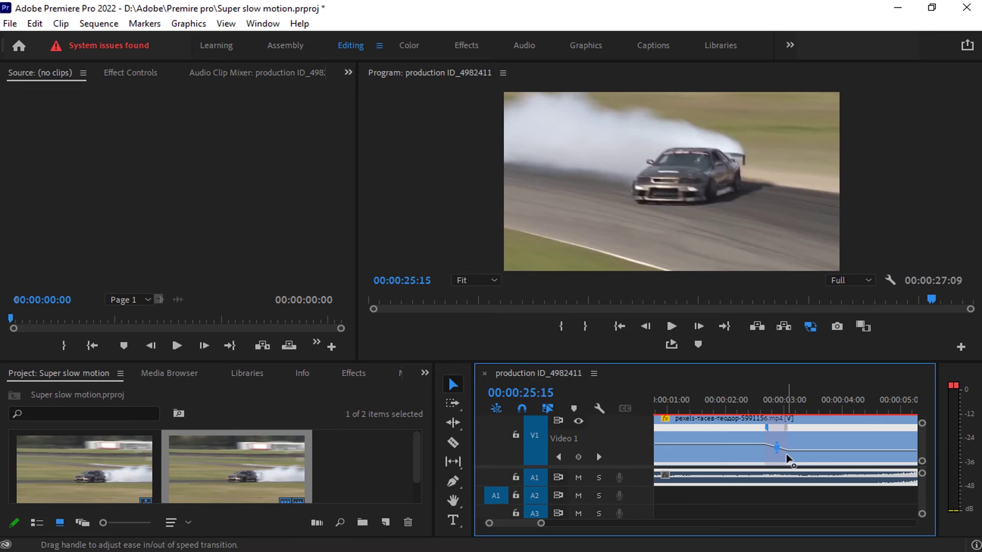
pyautogui.press('\\')
pyautogui.press('Return')
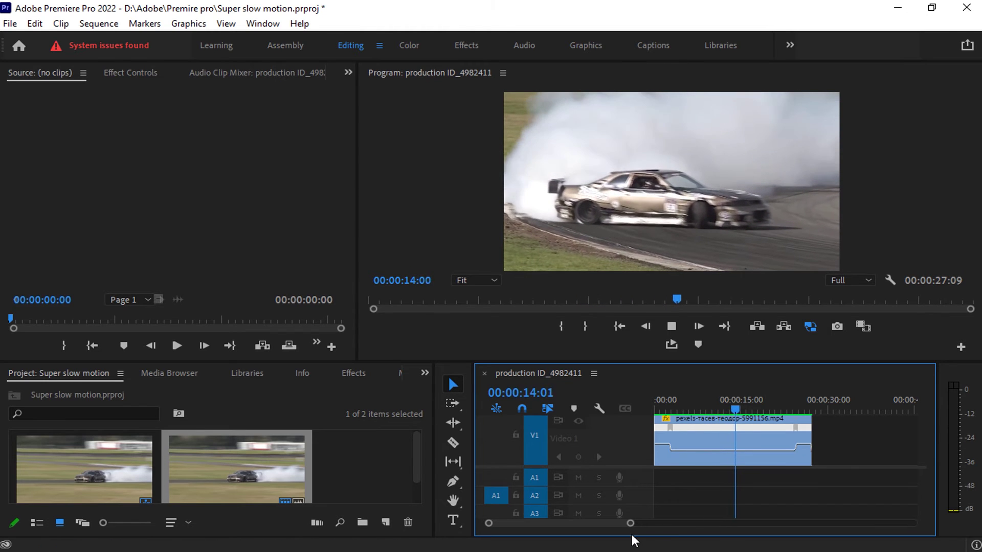
# Set the speed-ramped clip's time interpolation to Optical Flow and render the sequence.
pyautogui.moveTo(631, 525); pyautogui.dragTo(591, 528)
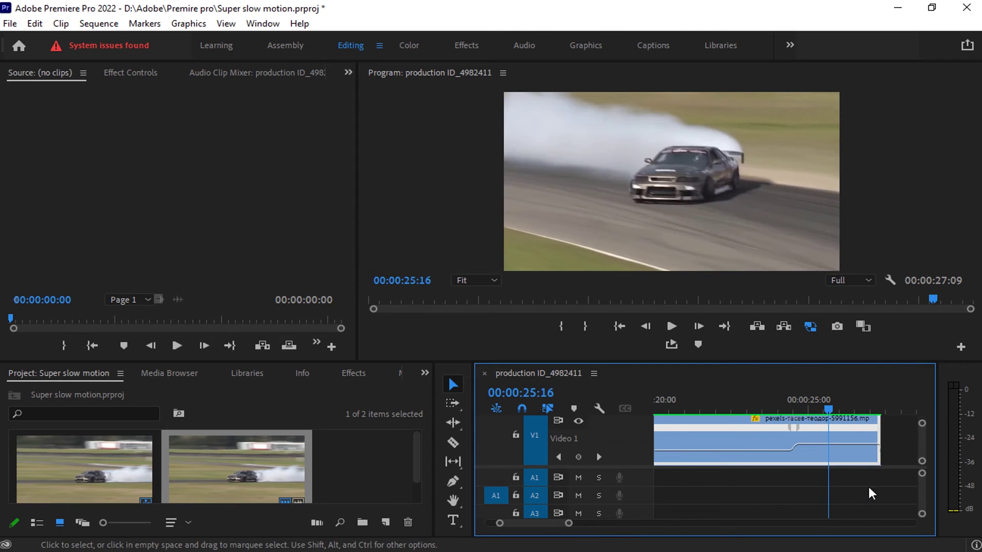
pyautogui.rightClick(767, 443)
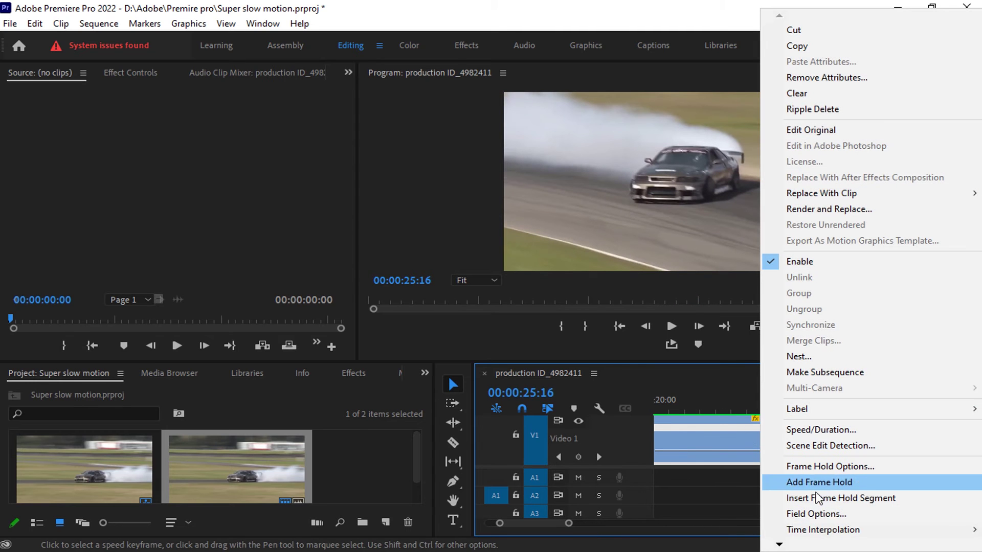
pyautogui.moveTo(838, 532)
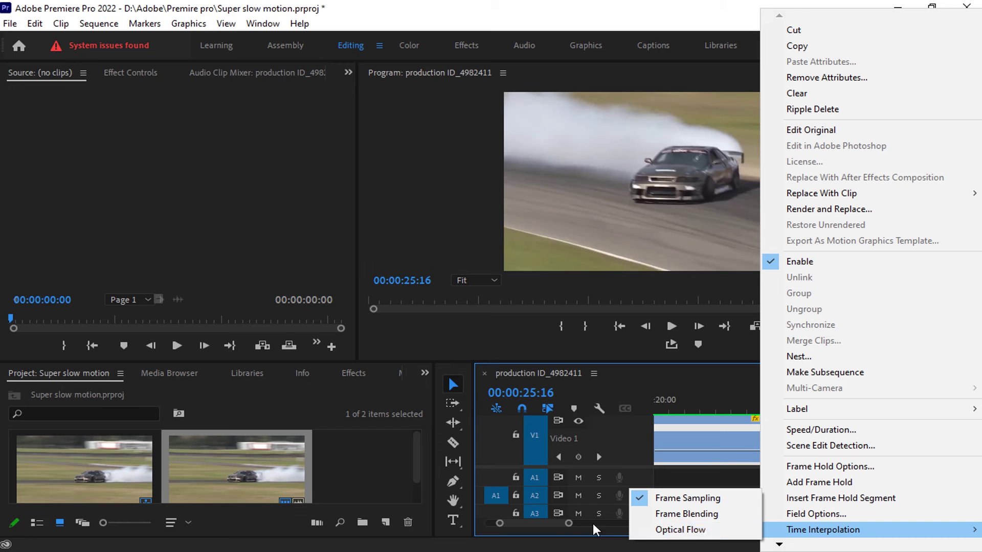
pyautogui.click(712, 535)
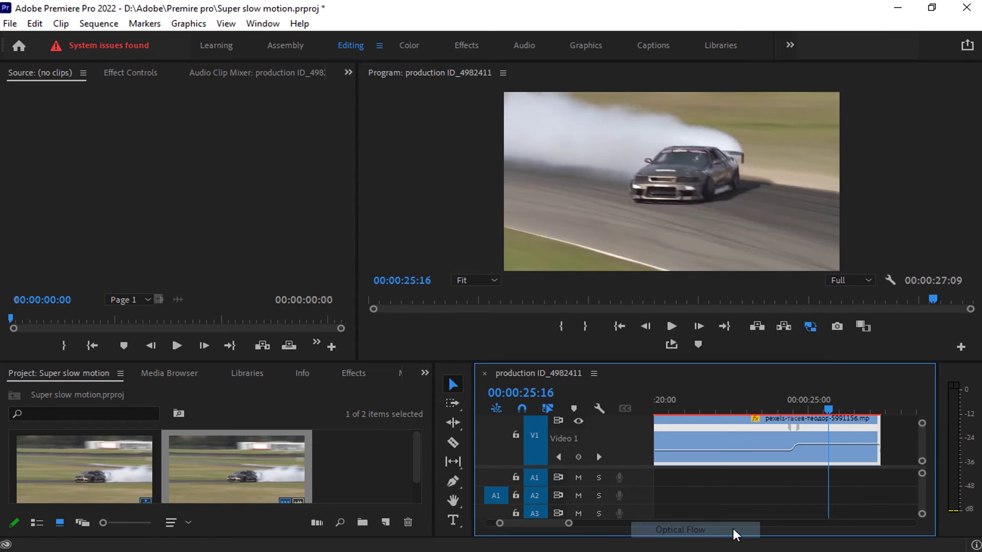
pyautogui.press('Return')
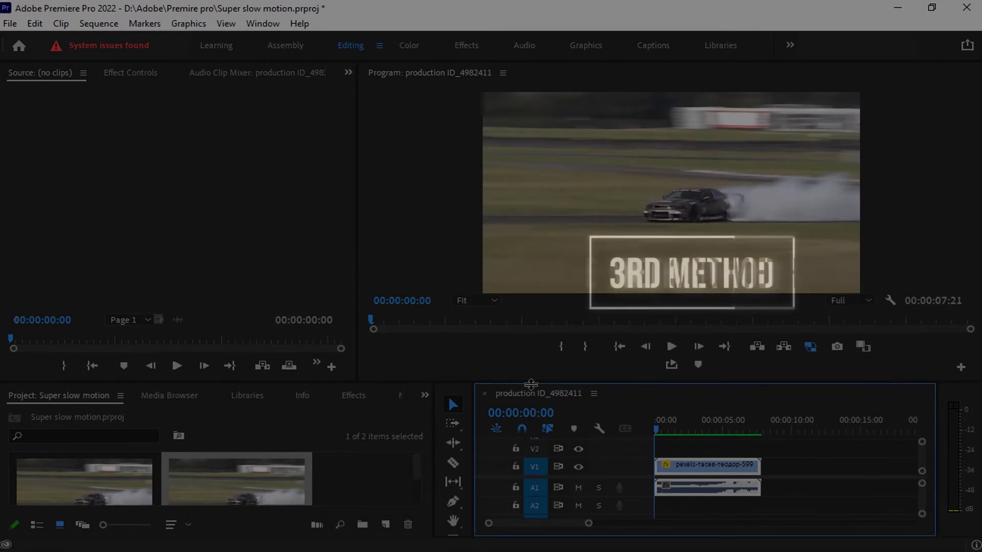
# Play back the unslowed drift clip in the sequence and cut it at 00:00:02:16.
pyautogui.moveTo(531, 384); pyautogui.dragTo(532, 362)
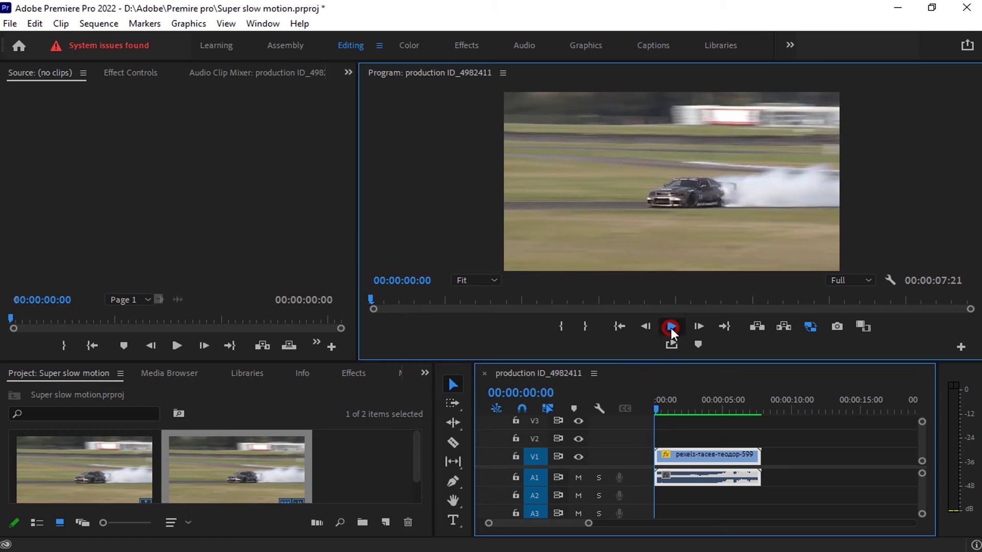
pyautogui.click(671, 327)
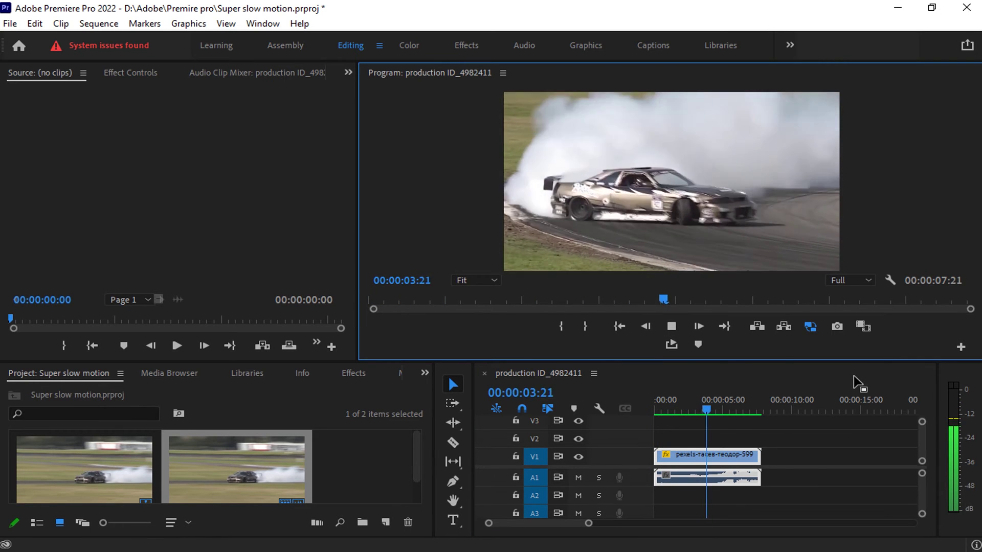
pyautogui.press('c')
pyautogui.click(691, 456)
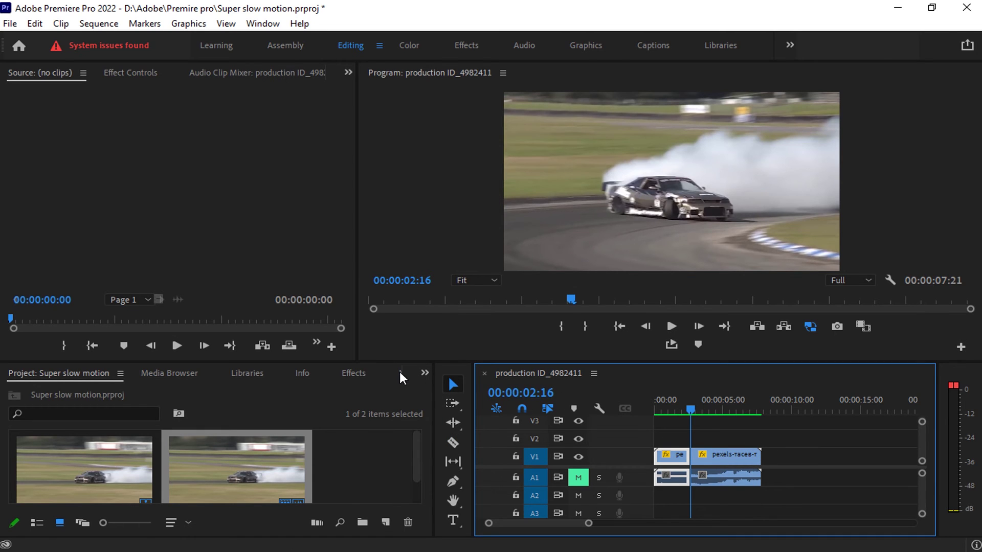
# Find the Timewarp video effect and apply it to the second segment of the cut clip.
pyautogui.click(353, 374)
pyautogui.click(80, 390)
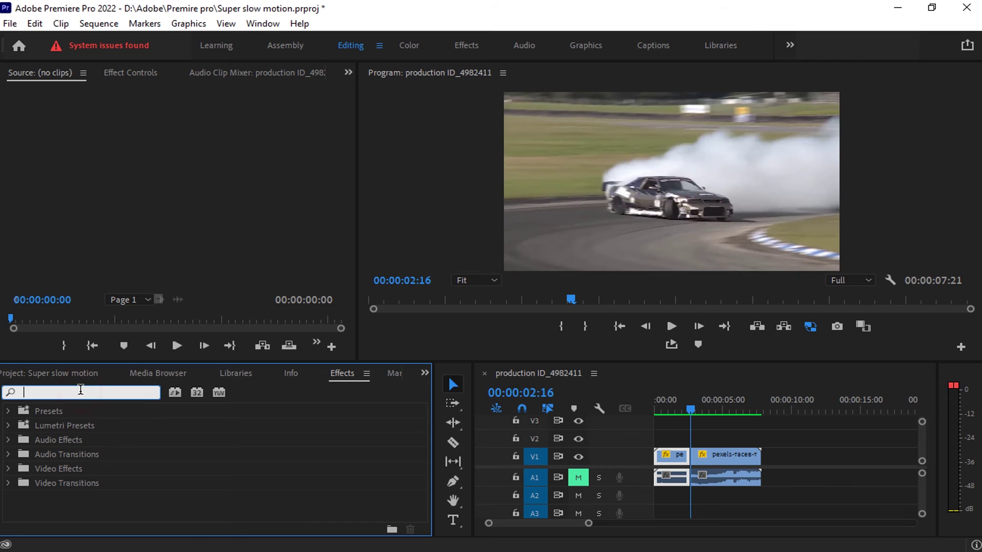
pyautogui.write('timewarp')
pyautogui.click(54, 500)
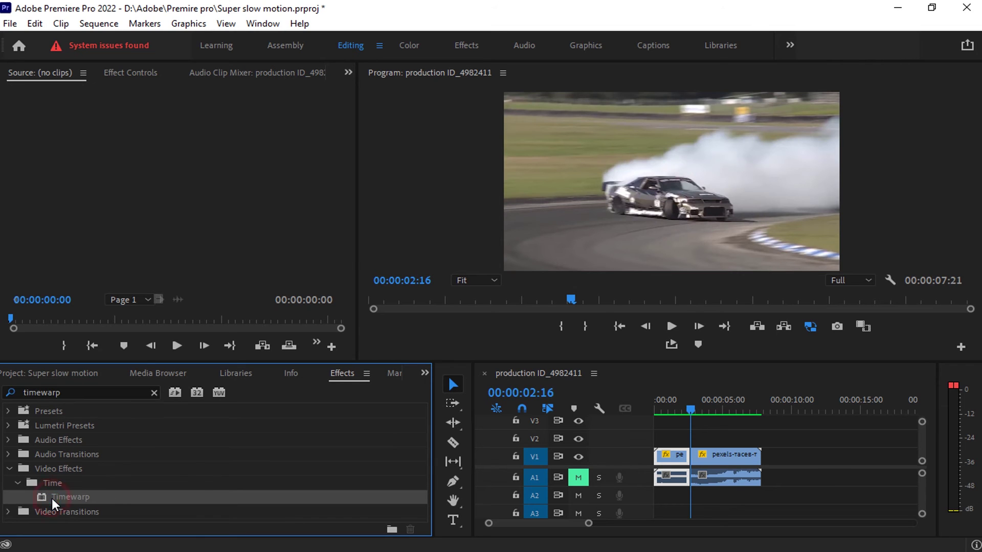
pyautogui.moveTo(413, 493); pyautogui.dragTo(726, 458)
# Move the playhead to 00:00:04:24, set the second segment's Timewarp speed to 20, and render the sequence.
pyautogui.click(722, 409)
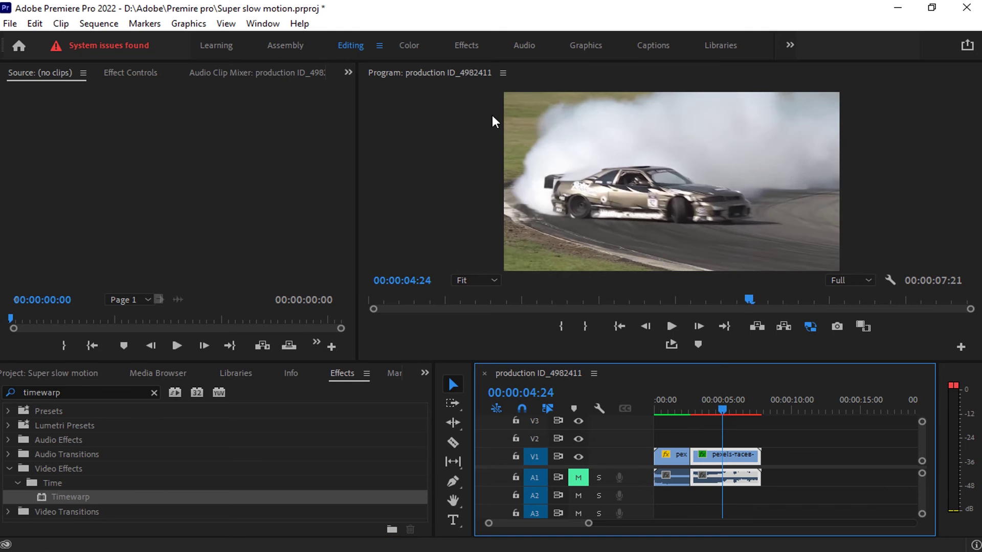
pyautogui.click(348, 72)
pyautogui.click(386, 103)
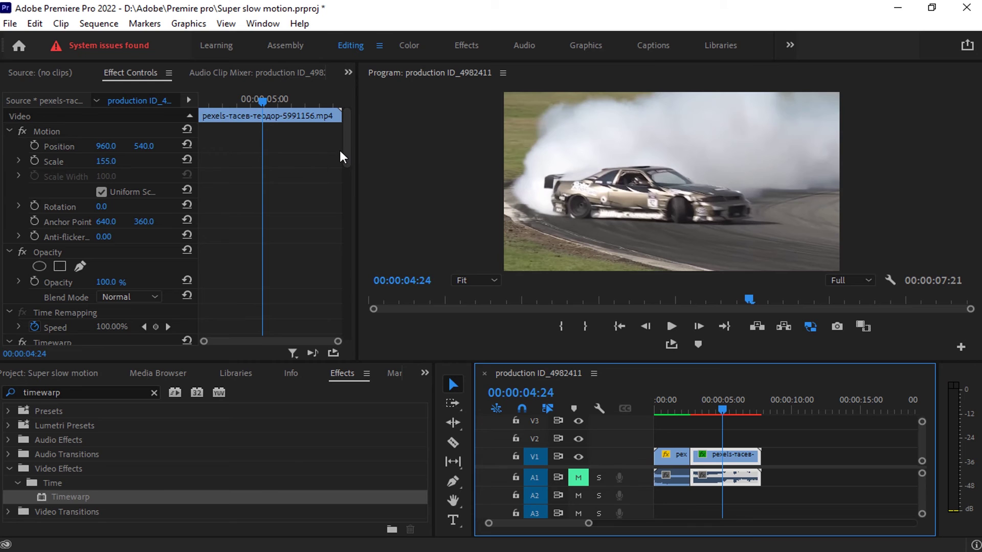
pyautogui.moveTo(343, 145); pyautogui.dragTo(351, 201)
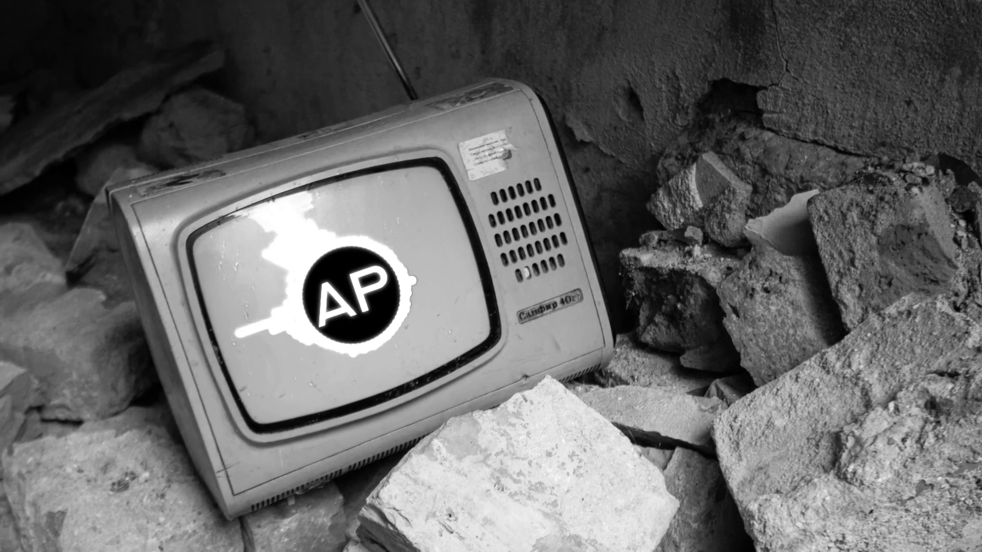
pyautogui.write('0')
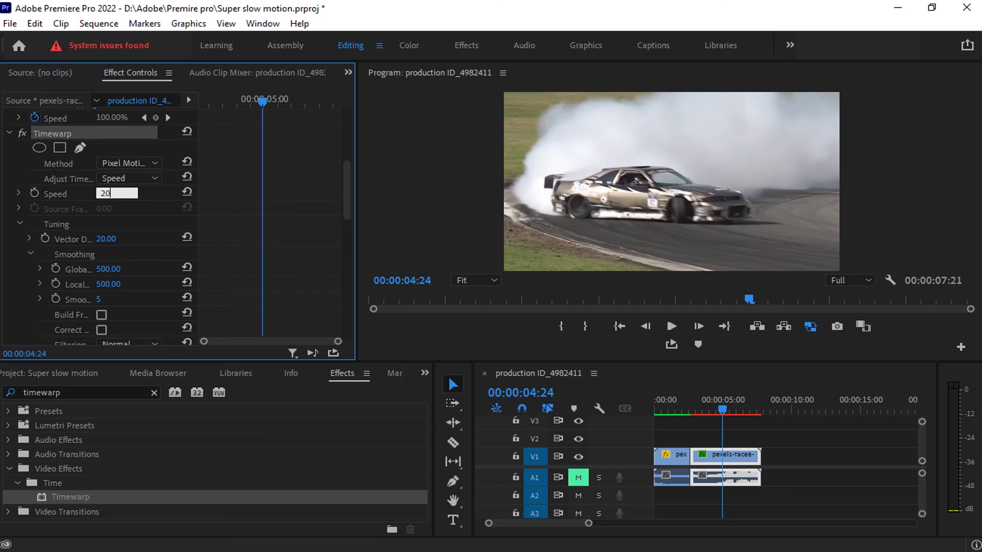
pyautogui.press('Return')
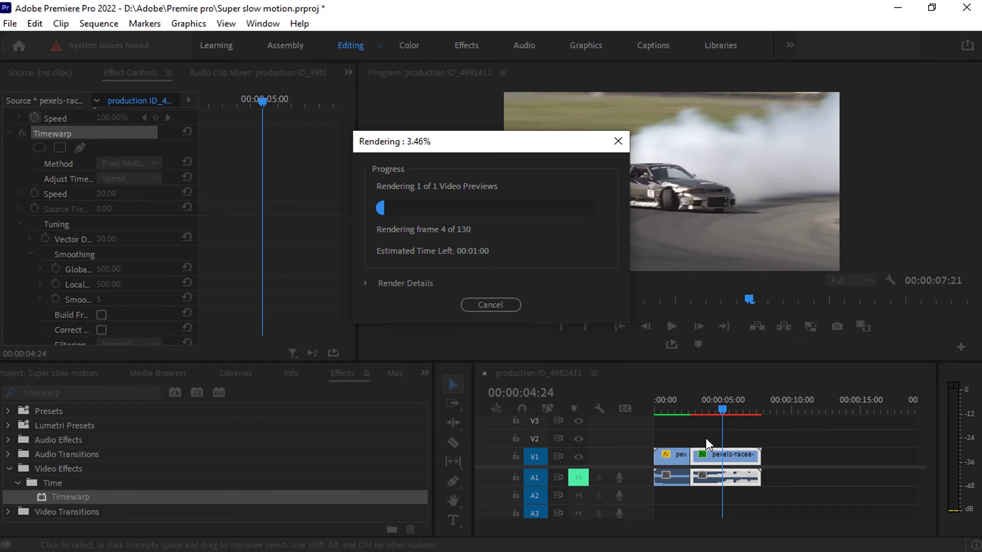